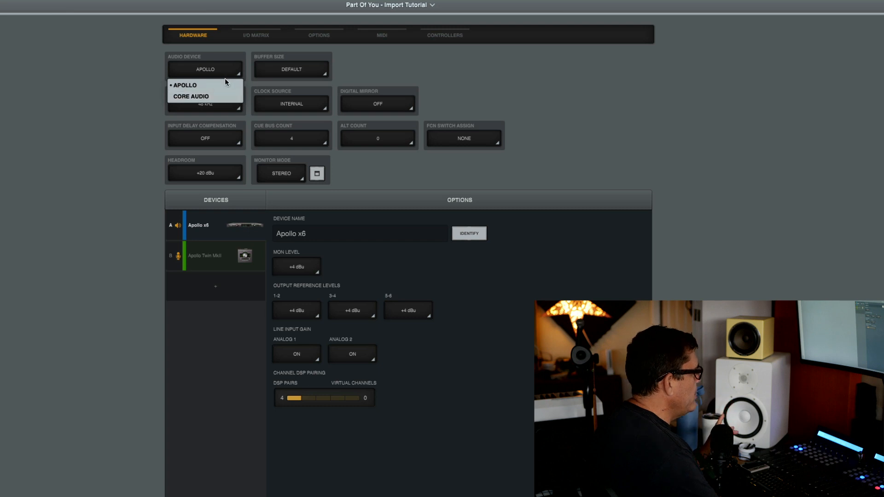
# Step: Switch the session's audio device from Apollo to Core Audio and let it reload
pyautogui.click(210, 97)
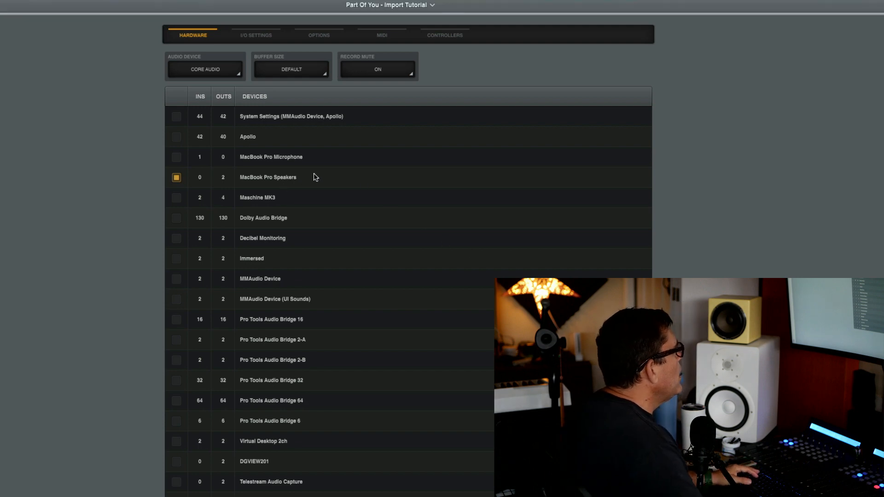
# Step: Keep the buffer size at Default and review the I/O assignments for MacBook Pro Speakers
pyautogui.click(316, 72)
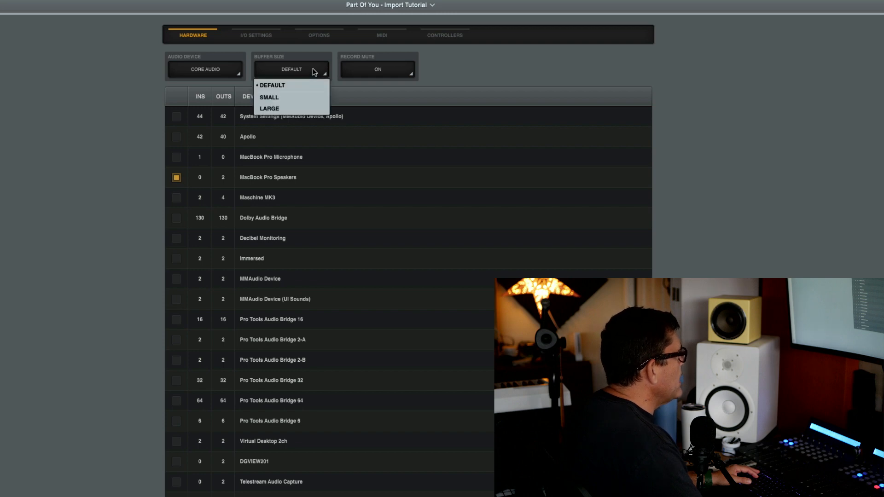
pyautogui.click(314, 71)
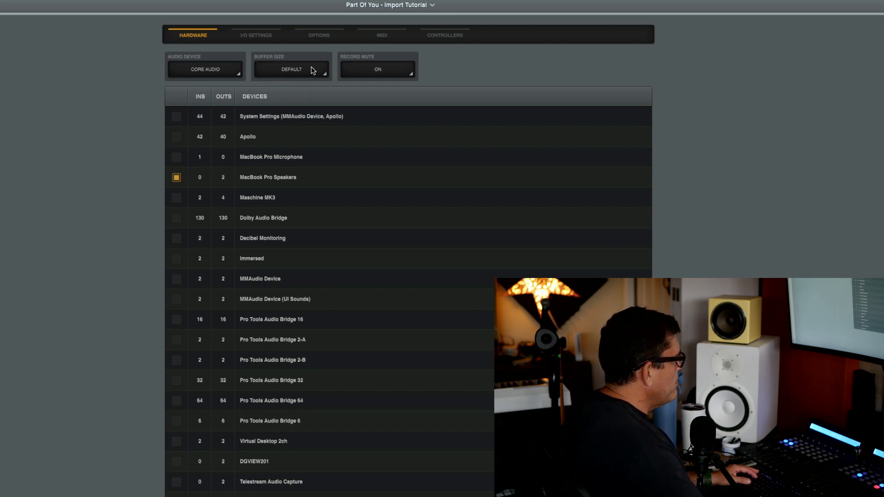
pyautogui.click(237, 72)
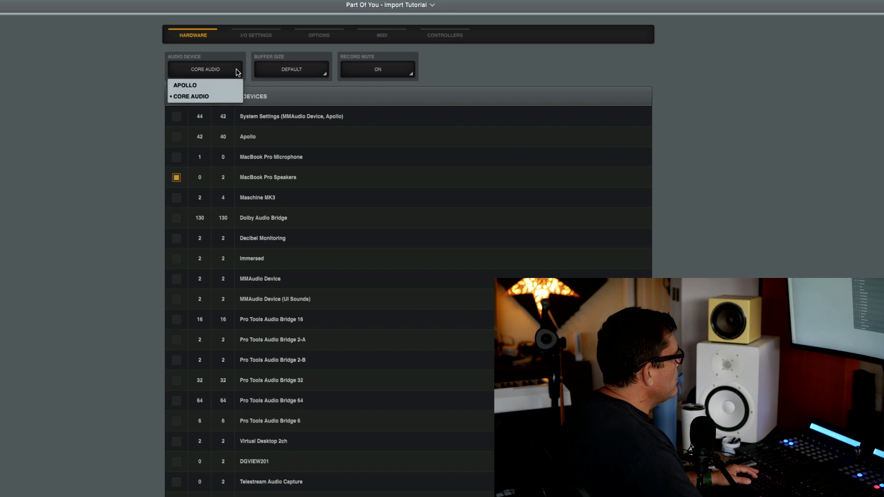
pyautogui.click(292, 73)
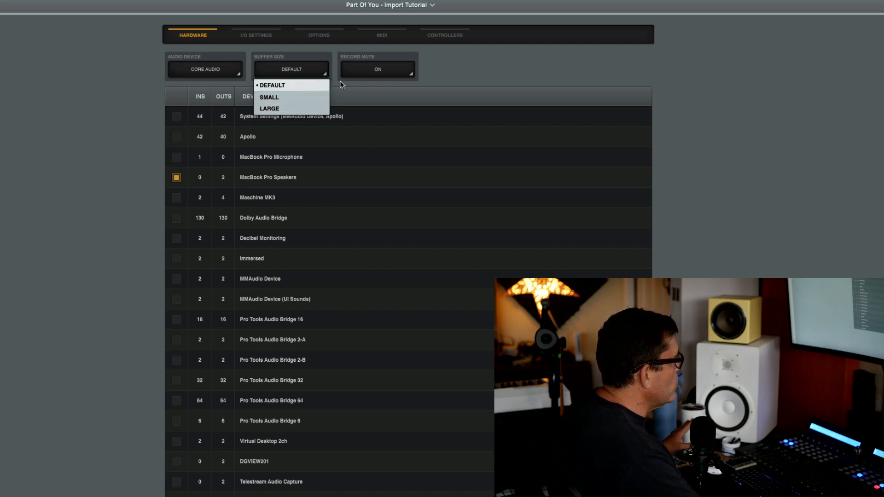
pyautogui.click(730, 96)
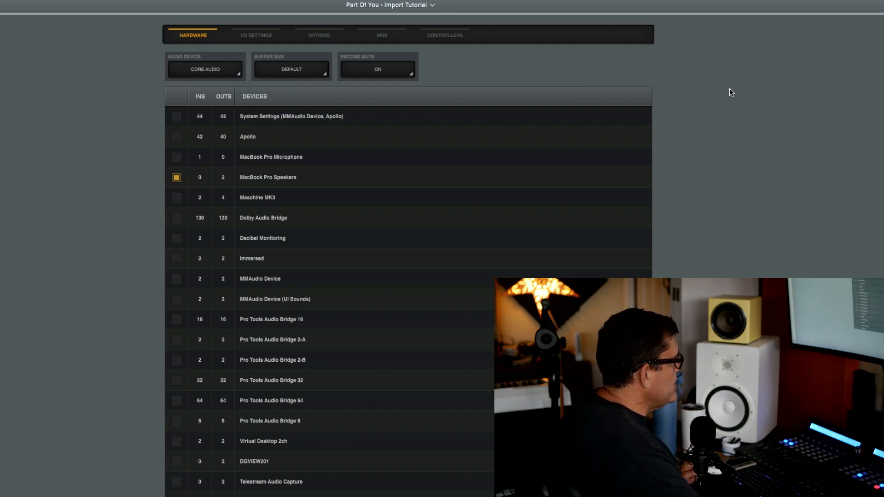
pyautogui.click(322, 71)
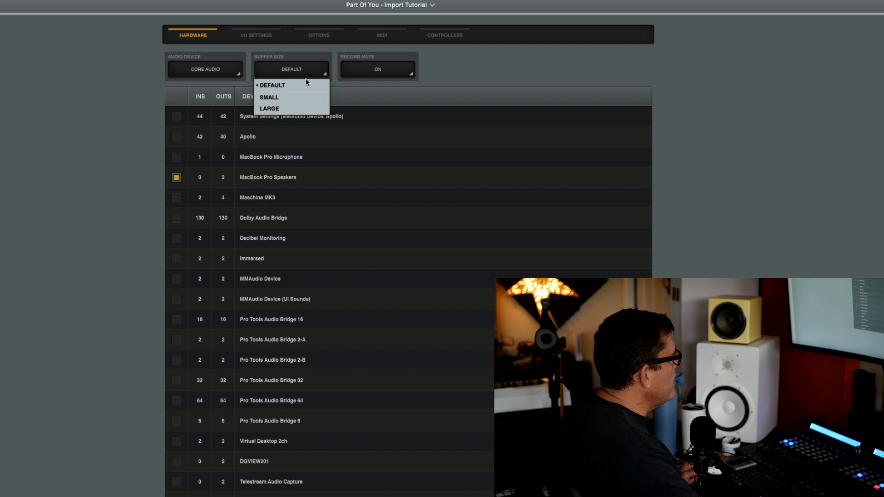
pyautogui.click(759, 101)
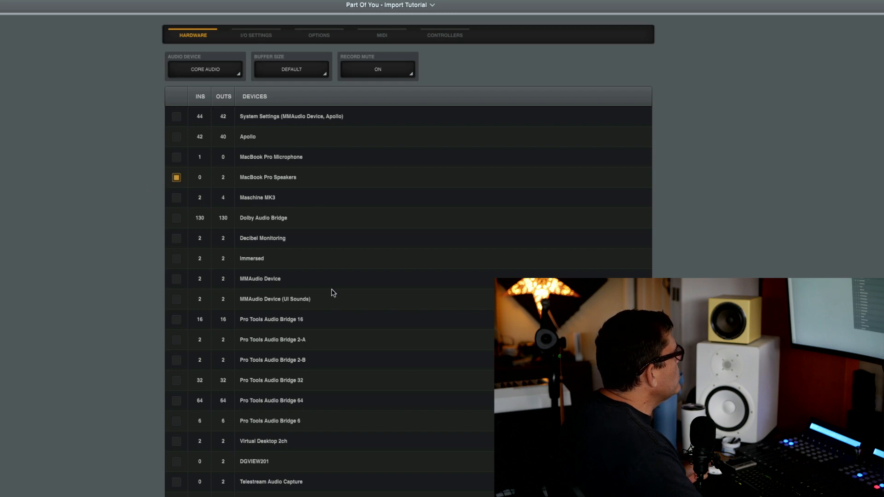
pyautogui.click(250, 36)
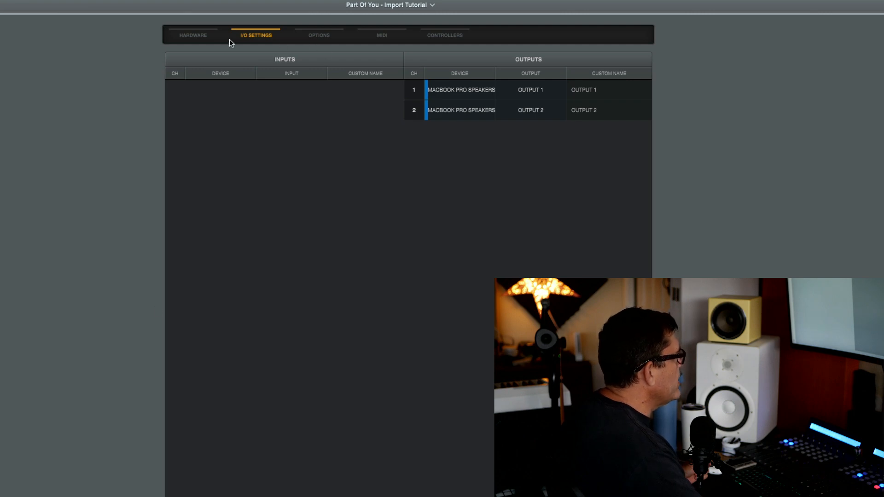
pyautogui.click(205, 37)
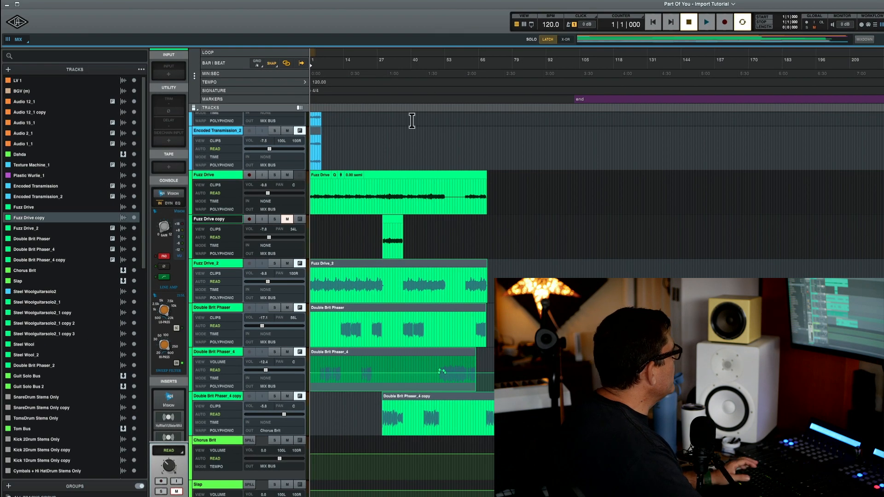
# Step: Return to the song start and briefly audition the section from bar 29
pyautogui.click(655, 28)
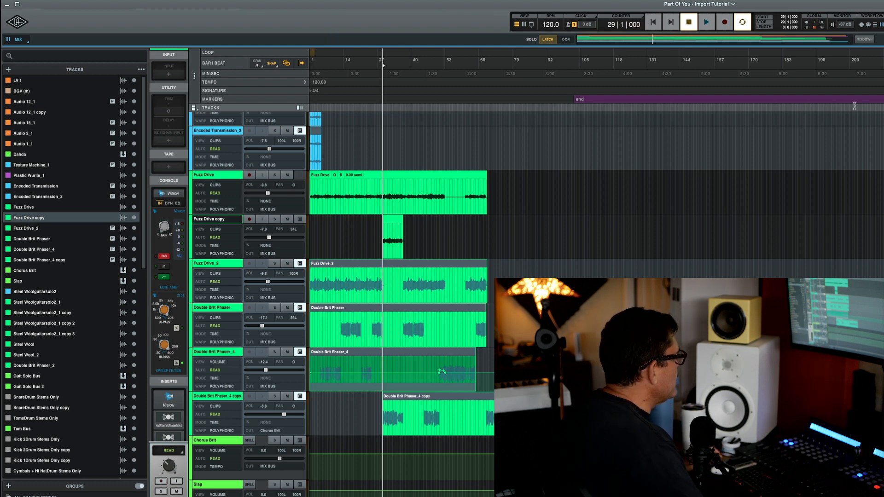
pyautogui.press('space')
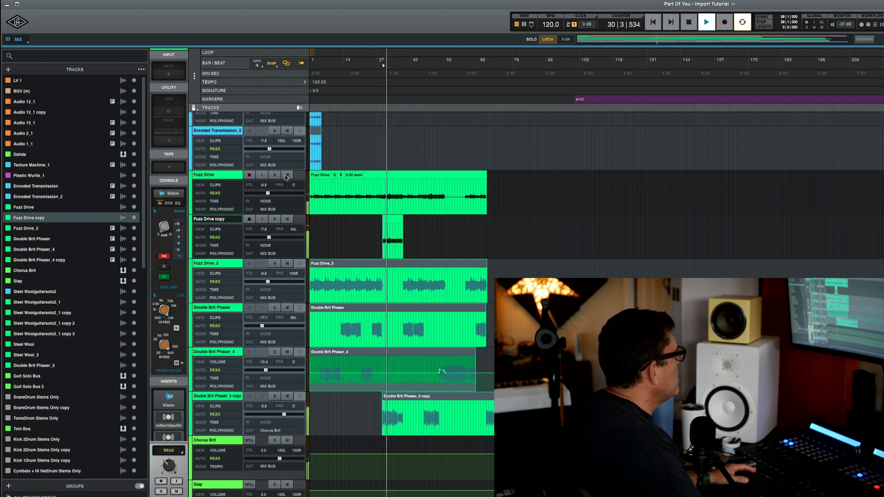
pyautogui.press('space')
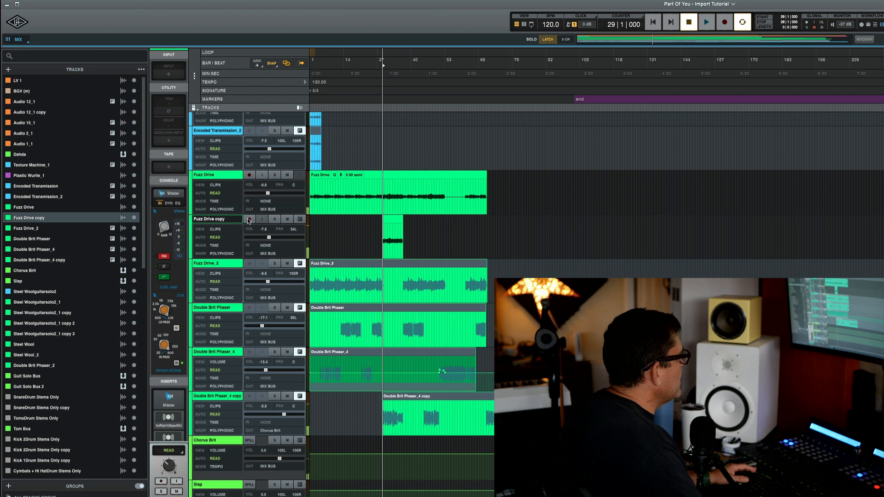
# Step: Arm and solo the Fuzz Drive copy track, audition it, and show the mixer
pyautogui.click(248, 220)
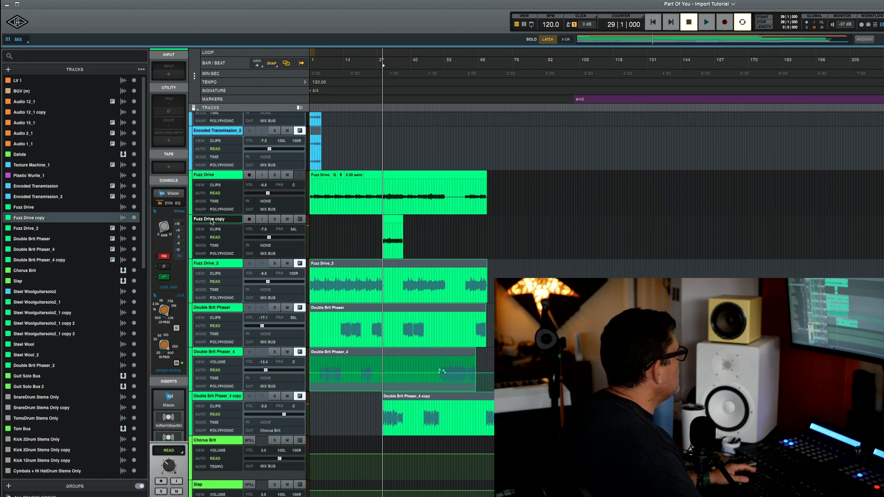
pyautogui.scroll(-3, 173, 402)
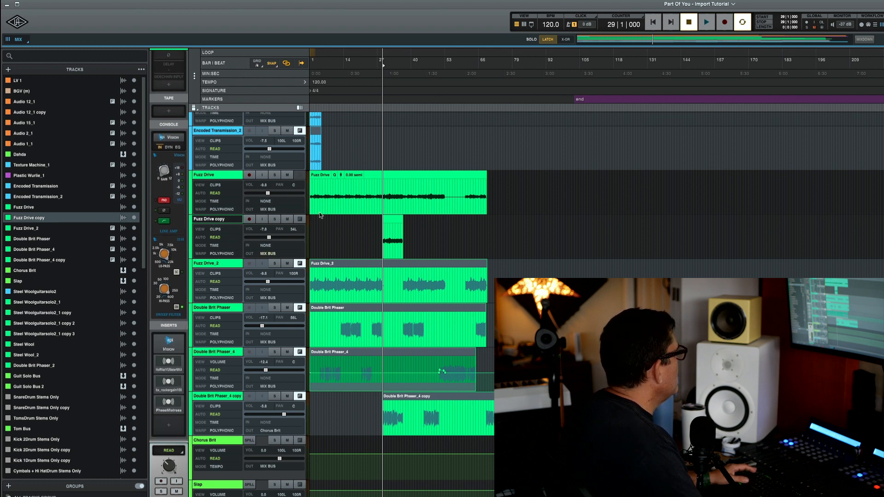
pyautogui.click(275, 219)
pyautogui.press('space')
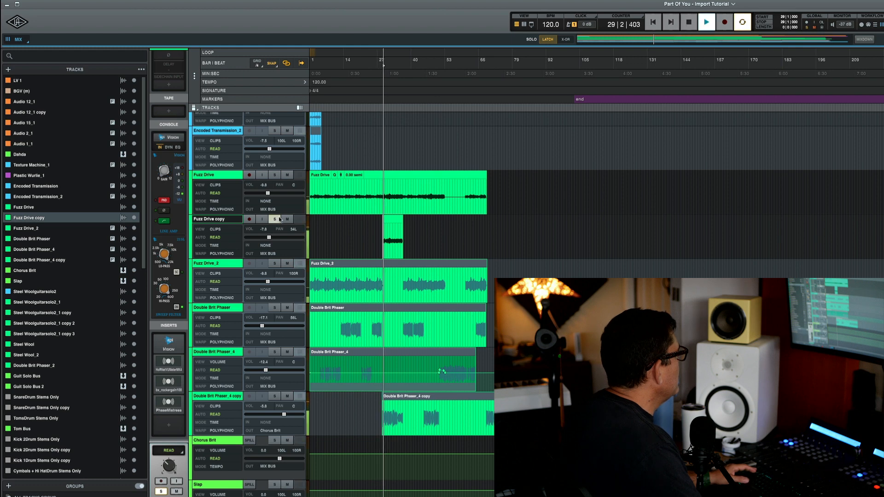
pyautogui.press('space')
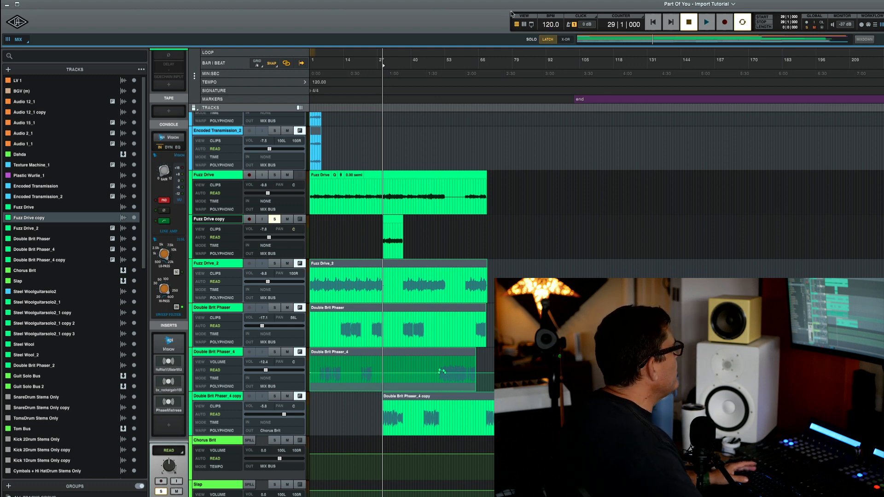
pyautogui.click(524, 24)
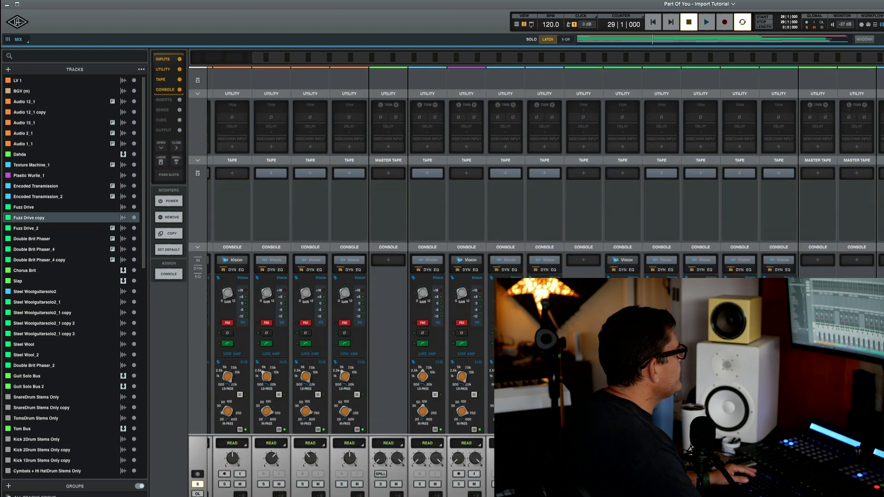
# Step: Remove the API Vision console strip from the Fuzz Drive copy channel and audition the result
pyautogui.scroll(-4, 341, 251)
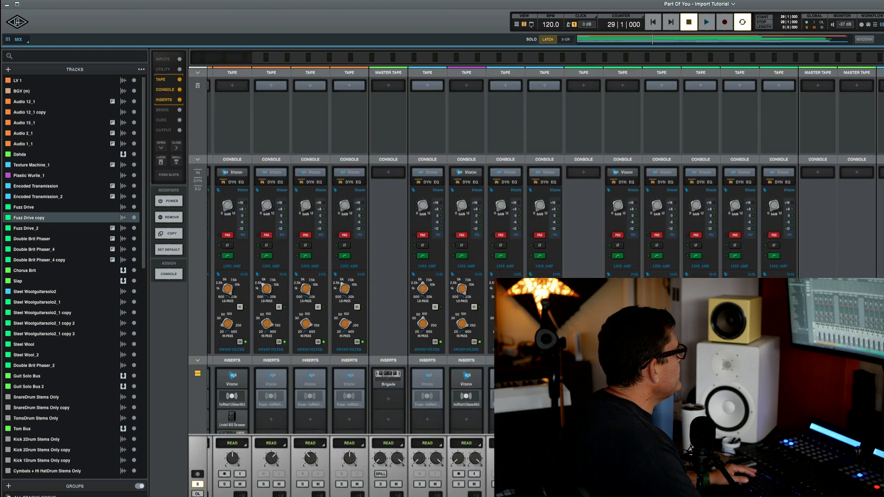
pyautogui.click(171, 217)
pyautogui.scroll(-2, 341, 231)
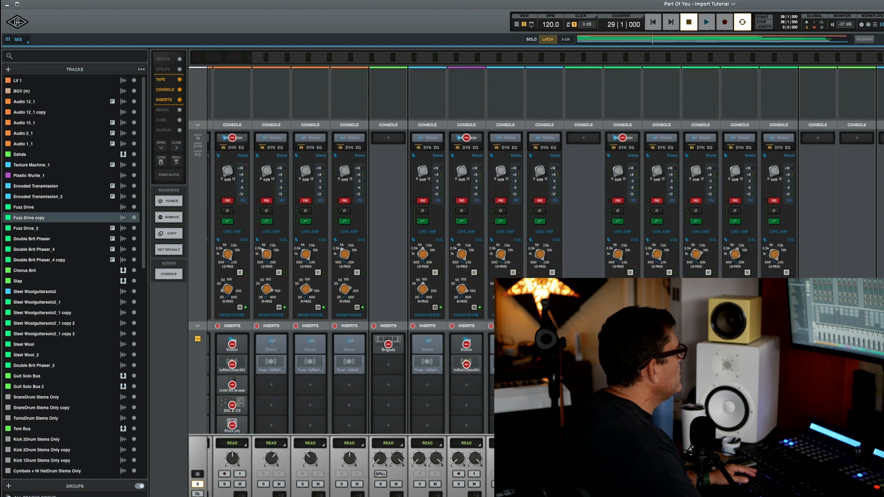
pyautogui.click(623, 137)
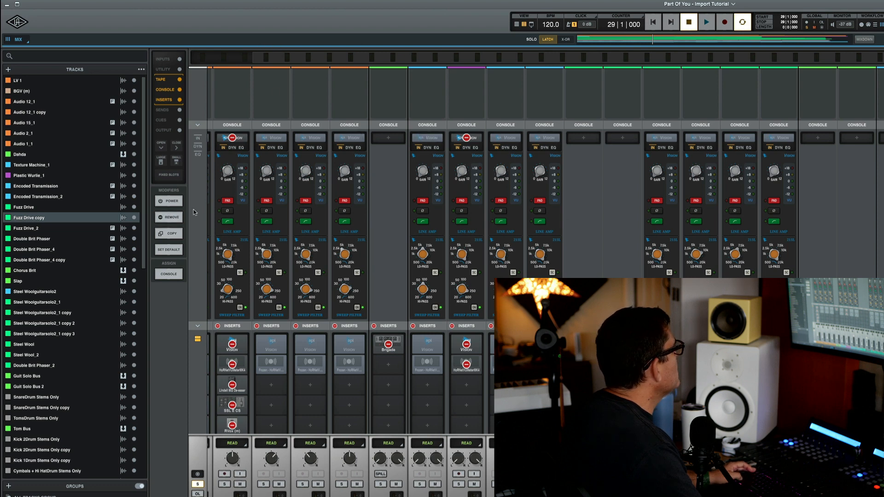
pyautogui.press('space')
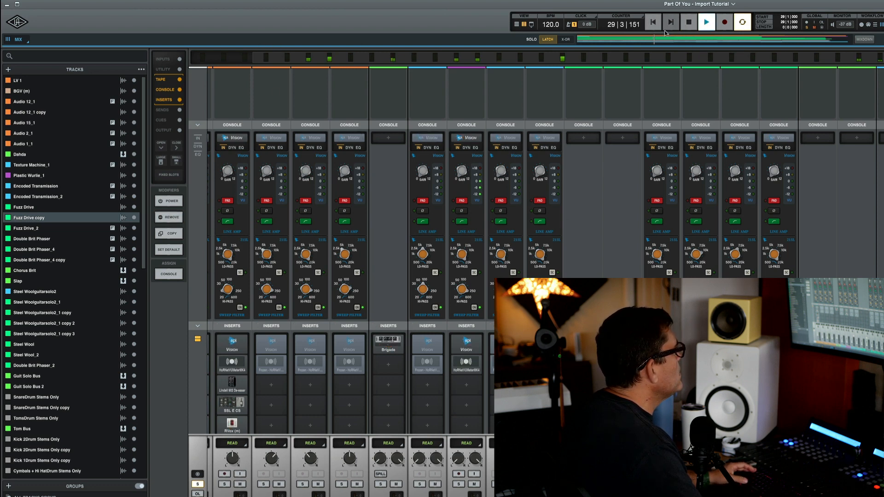
pyautogui.click(517, 24)
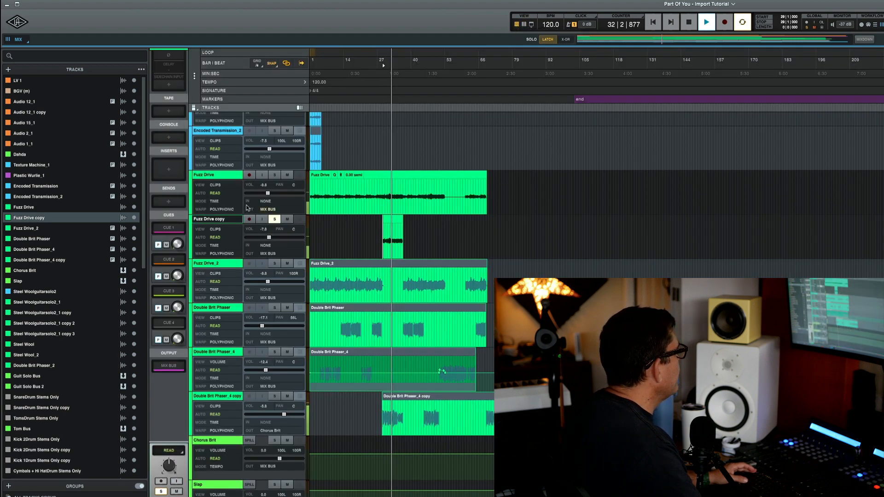
pyautogui.press('space')
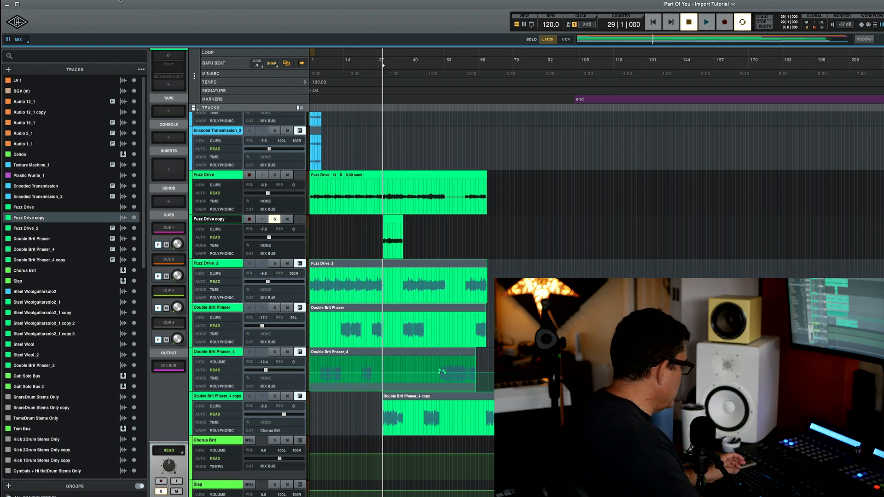
# Step: Load the Last Known State of Part Of You's Initial Version as the import source
pyautogui.moveTo(88, 2)
pyautogui.click(57, 4)
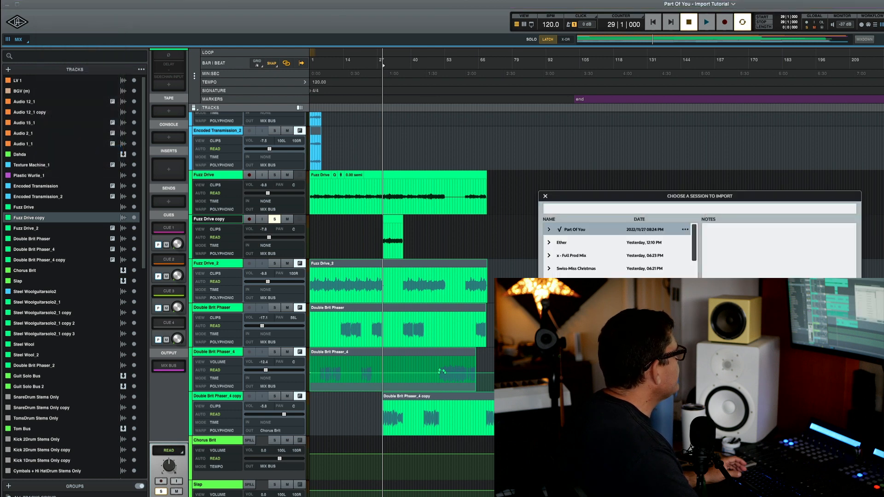
pyautogui.press('Escape')
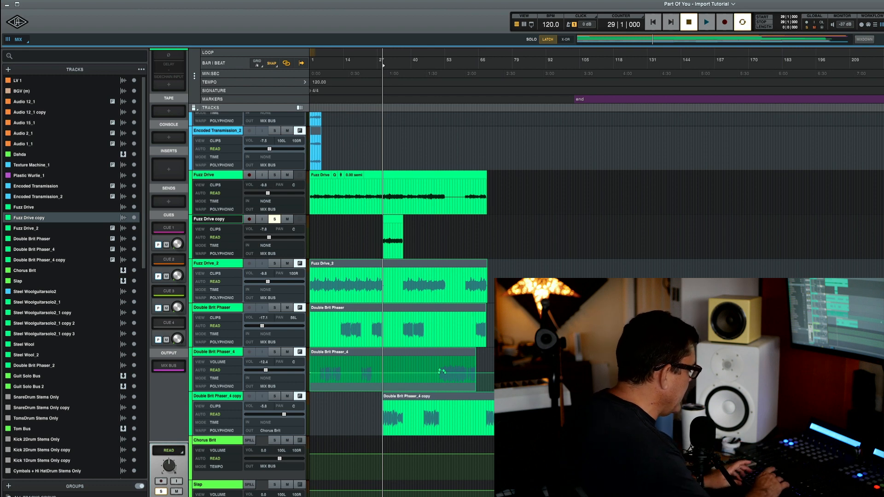
pyautogui.hotkey('alt', 'shift', 'i')
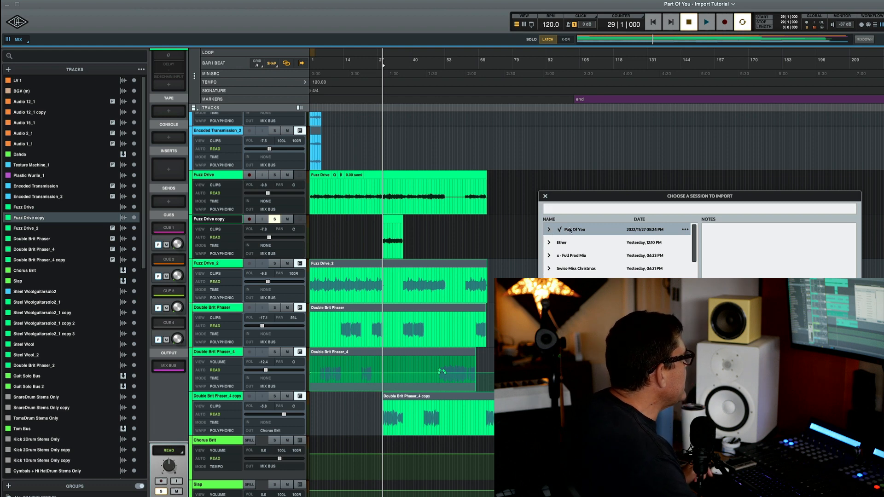
pyautogui.click(549, 230)
pyautogui.click(560, 256)
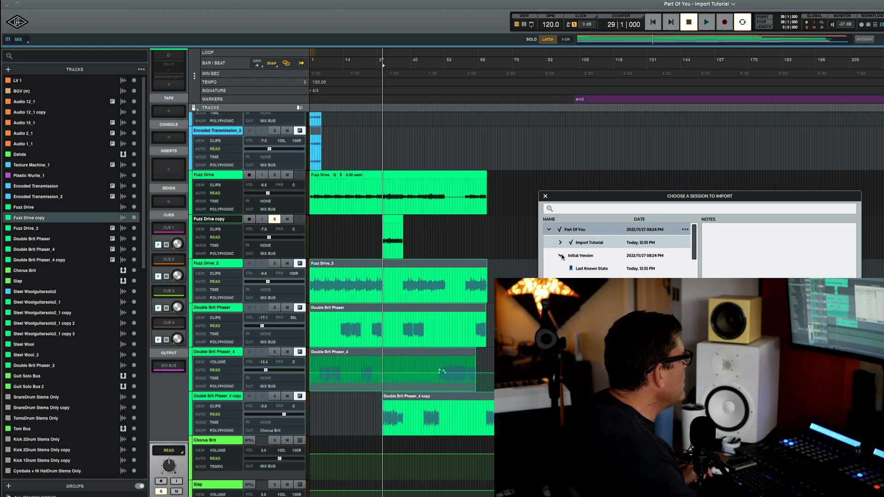
pyautogui.click(595, 271)
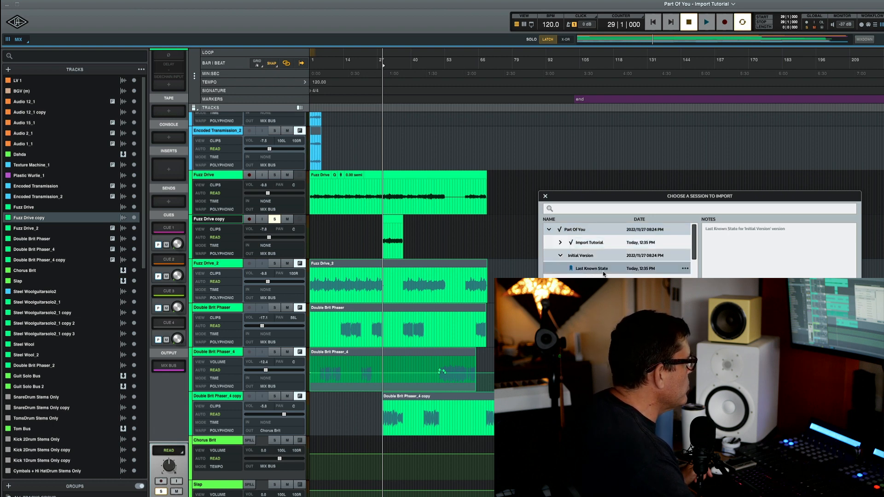
pyautogui.press('Return')
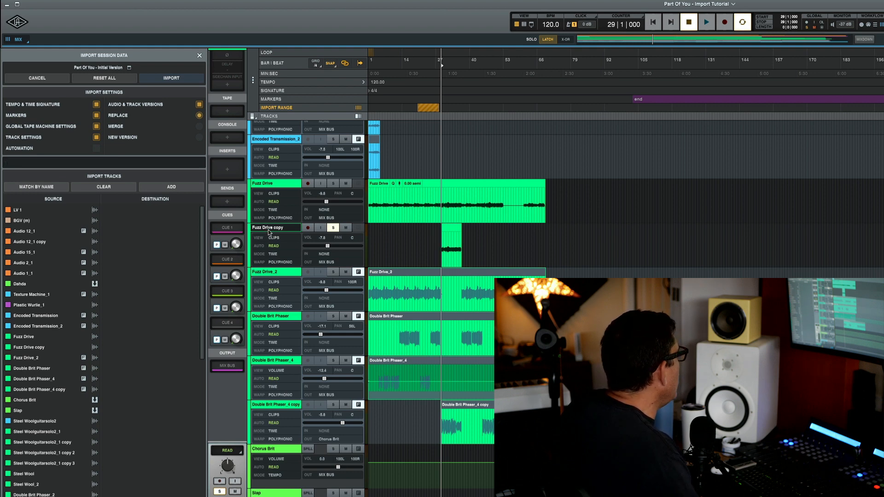
# Step: Match the incoming Fuzz Drive copy track to the session's existing Fuzz Drive copy track
pyautogui.click(59, 349)
pyautogui.moveTo(161, 353)
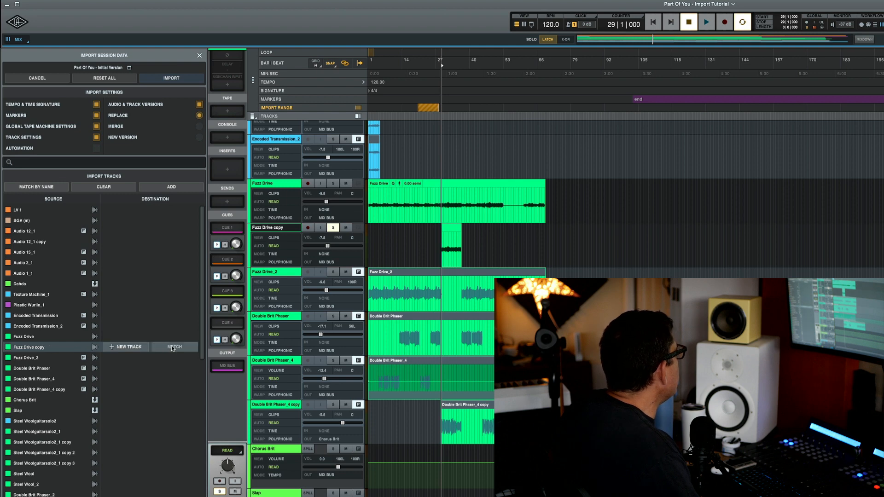
pyautogui.click(173, 348)
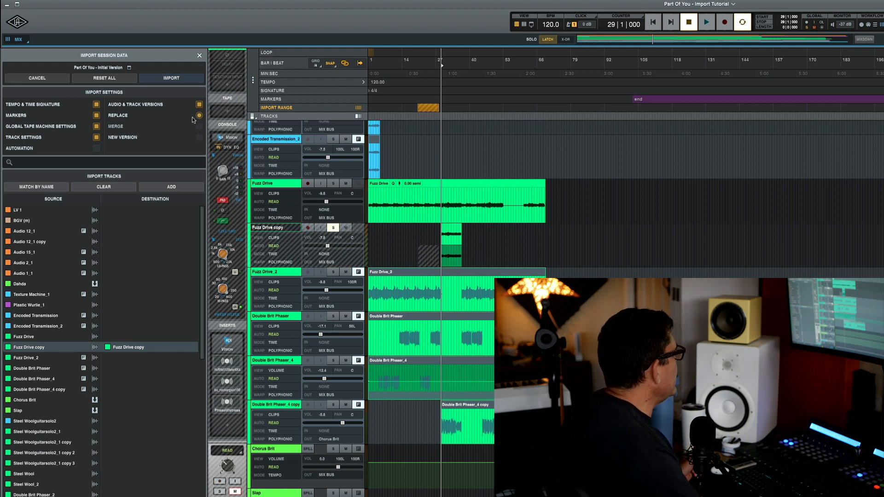
# Step: Keep Audio & Track Versions and Import Range enabled, and set a short import range near bar 27
pyautogui.click(199, 105)
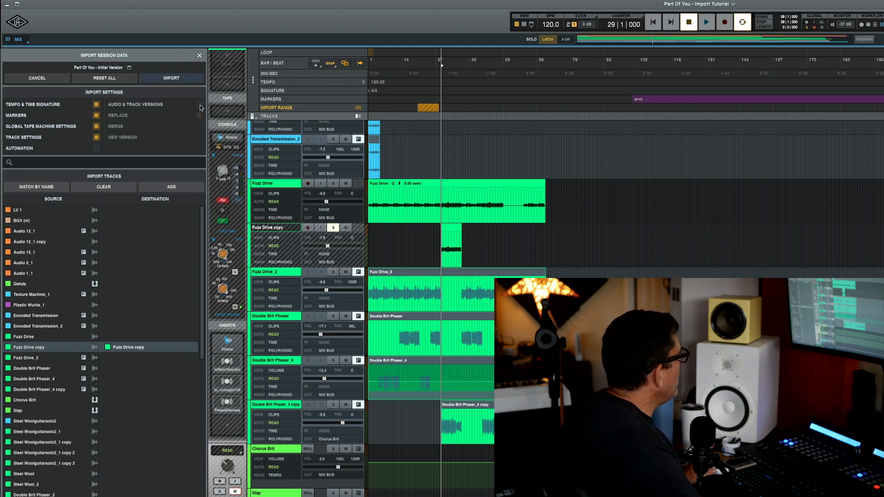
pyautogui.click(199, 106)
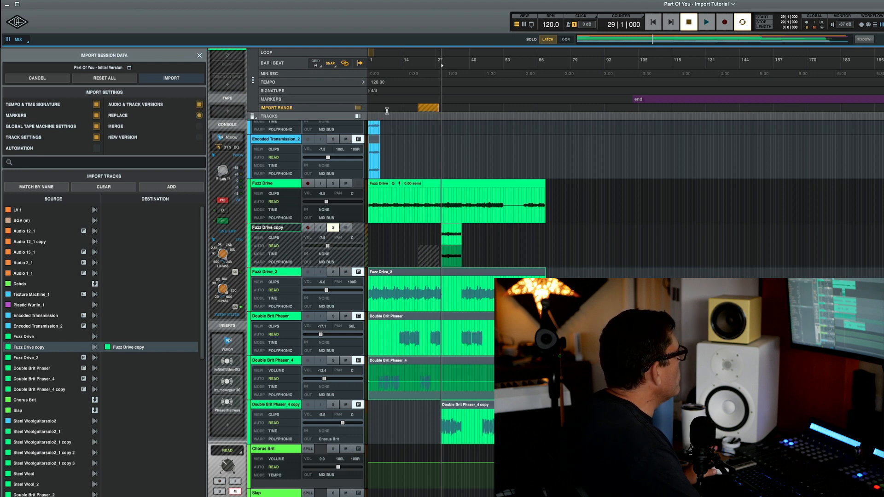
pyautogui.click(357, 108)
pyautogui.click(357, 109)
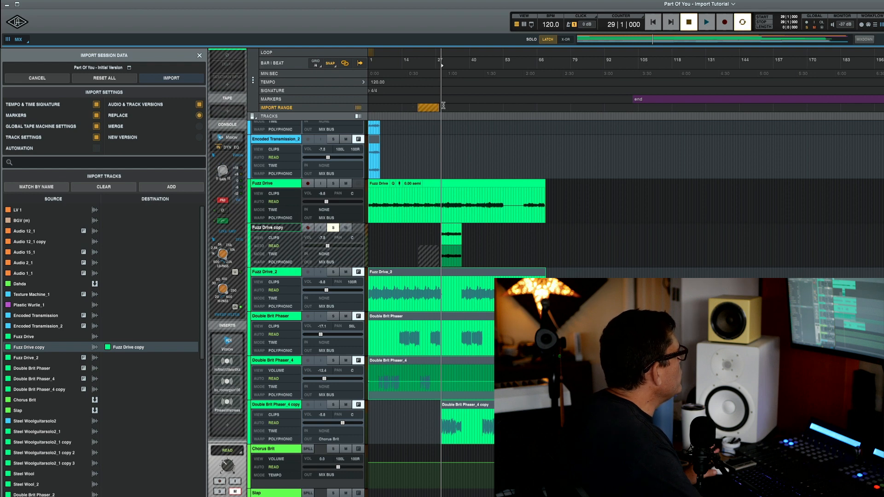
pyautogui.moveTo(446, 107); pyautogui.dragTo(451, 107)
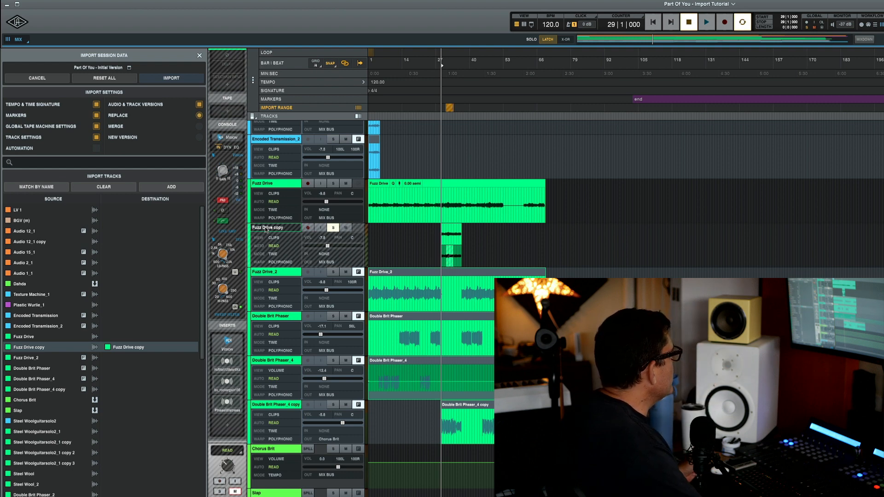
# Step: Clear the Fuzz Drive copy import mapping, select the Fuzz Drive clip, and close the import panel
pyautogui.moveTo(143, 355)
pyautogui.click(193, 348)
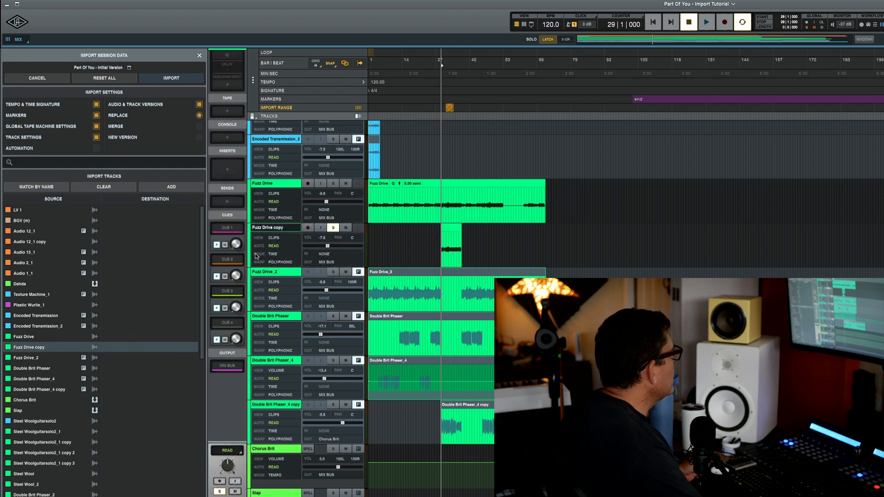
pyautogui.click(443, 202)
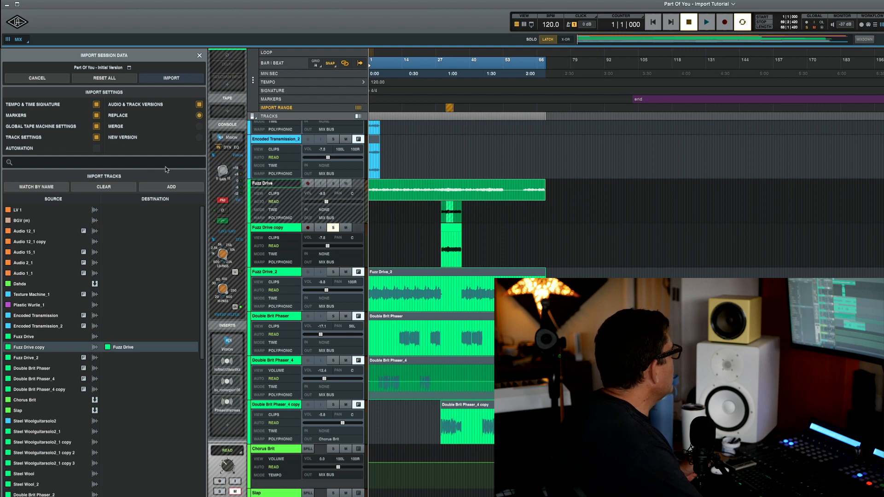
pyautogui.click(38, 79)
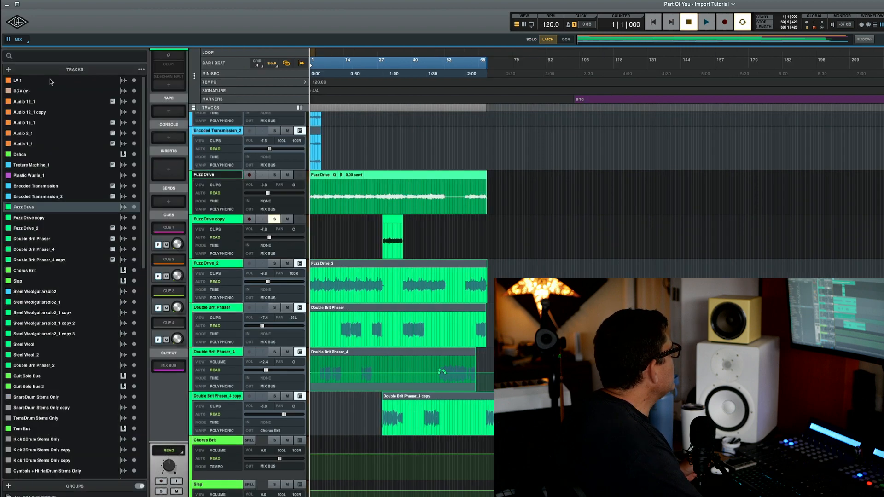
# Step: Cut bars 27–40 from the Fuzz Drive clip, solo Fuzz Drive, and place the playhead in the gap
pyautogui.moveTo(382, 198); pyautogui.dragTo(416, 204)
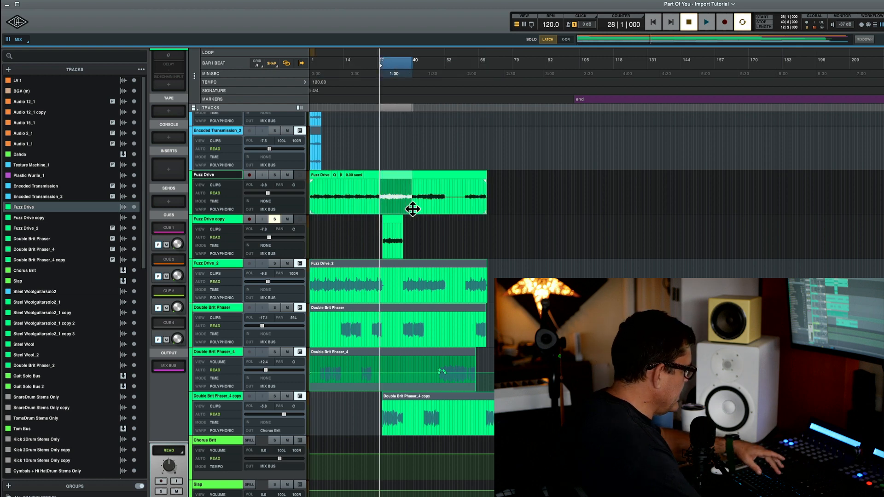
pyautogui.press('Delete')
pyautogui.click(275, 174)
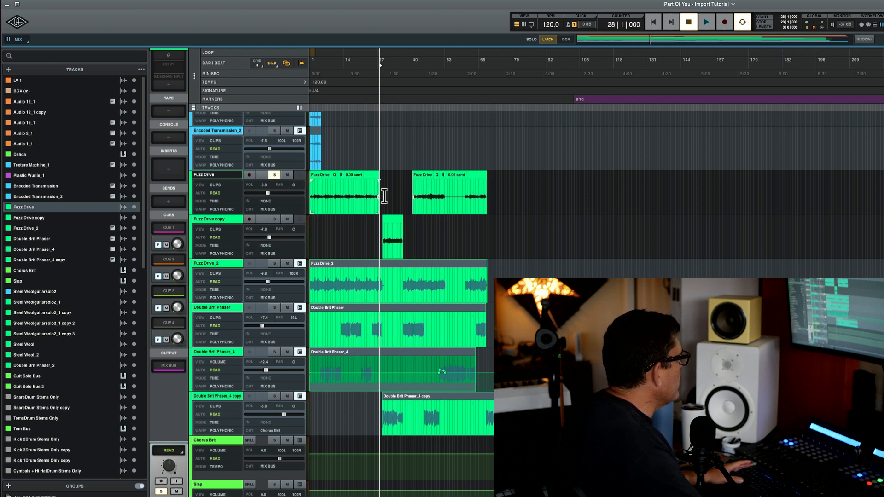
pyautogui.click(386, 191)
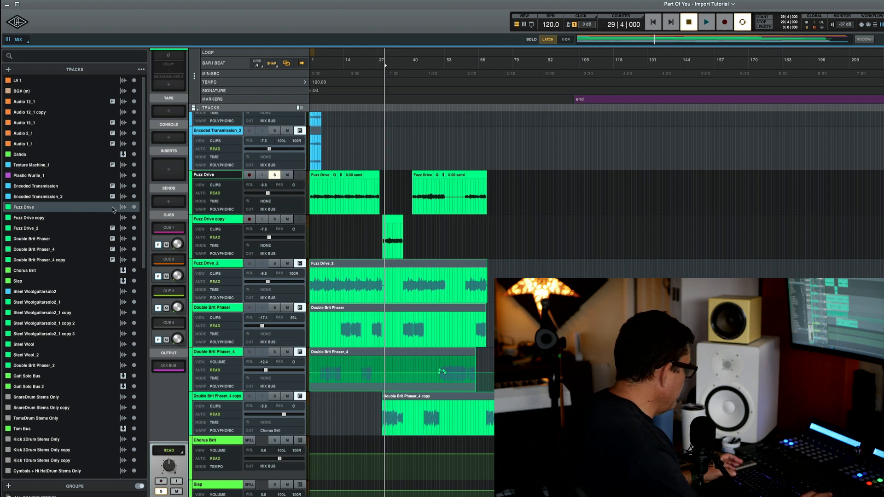
pyautogui.hotkey('alt', 'shift', 'i')
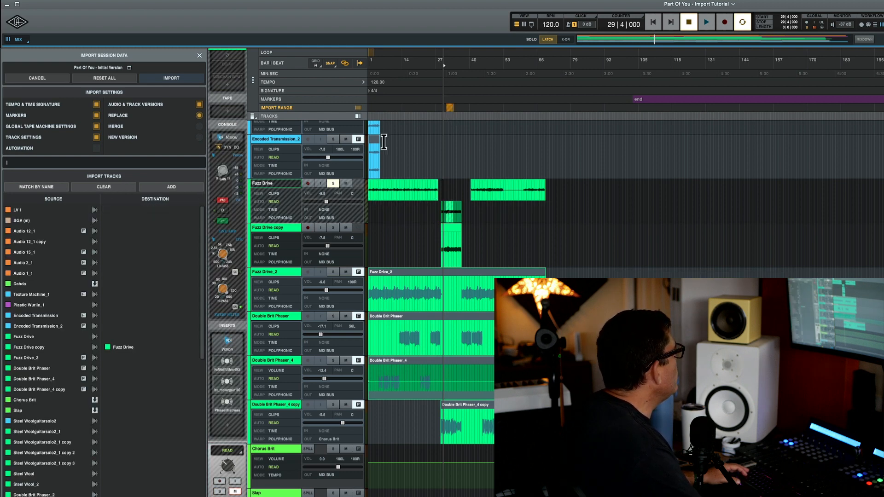
# Step: Pair incoming Fuzz Drive with the Fuzz Drive track, stretch the import range over the gap, and import
pyautogui.moveTo(172, 348)
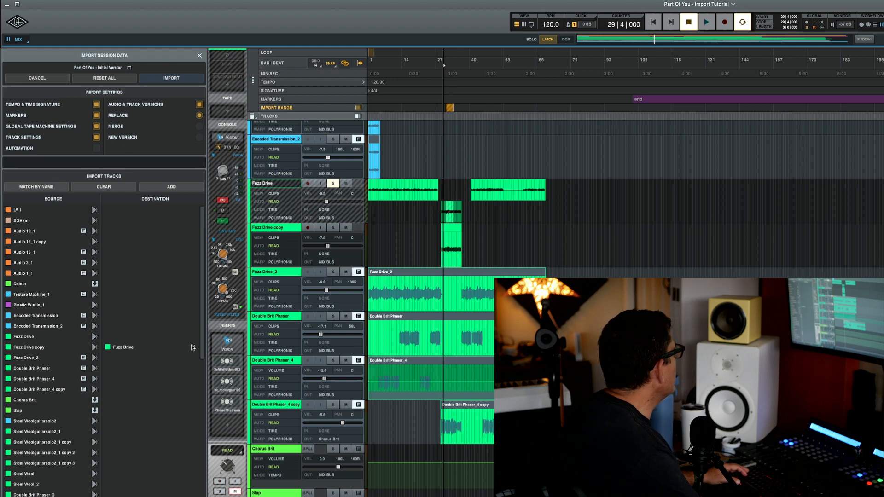
pyautogui.moveTo(193, 348); pyautogui.dragTo(181, 336)
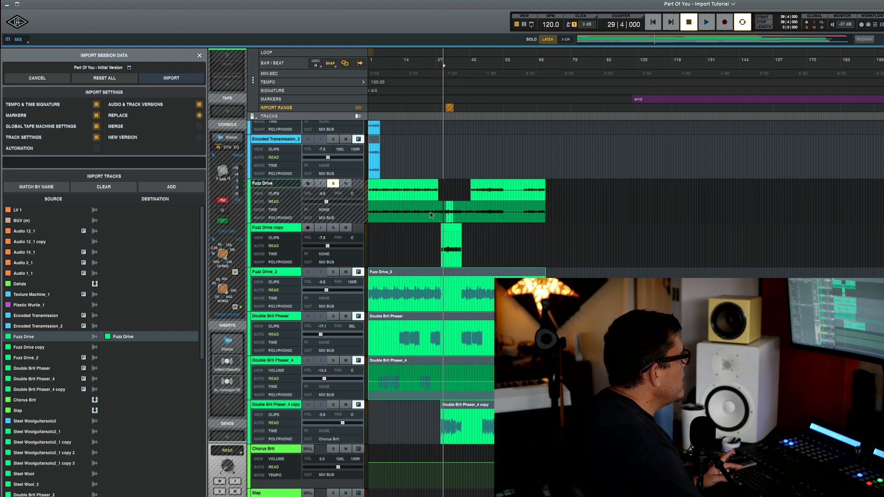
pyautogui.moveTo(451, 111)
pyautogui.mouseDown()
pyautogui.moveTo(440, 108)
pyautogui.moveTo(466, 111)
pyautogui.mouseUp()
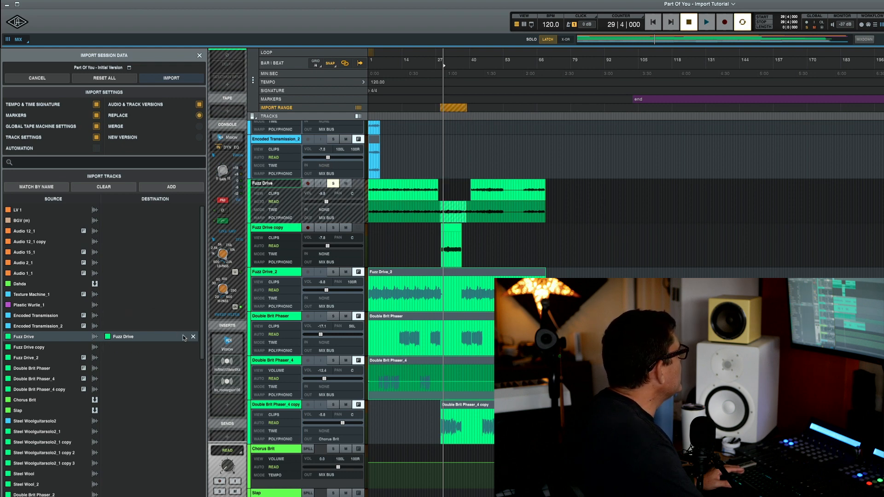
pyautogui.click(158, 80)
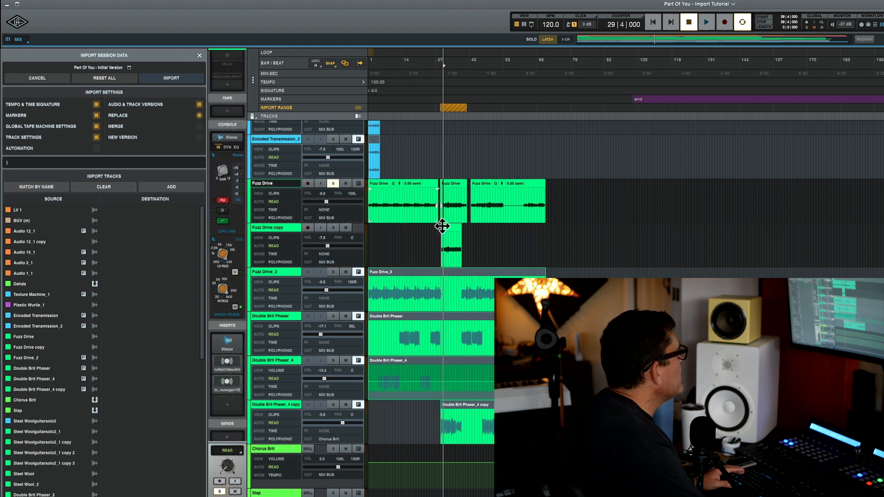
pyautogui.click(454, 188)
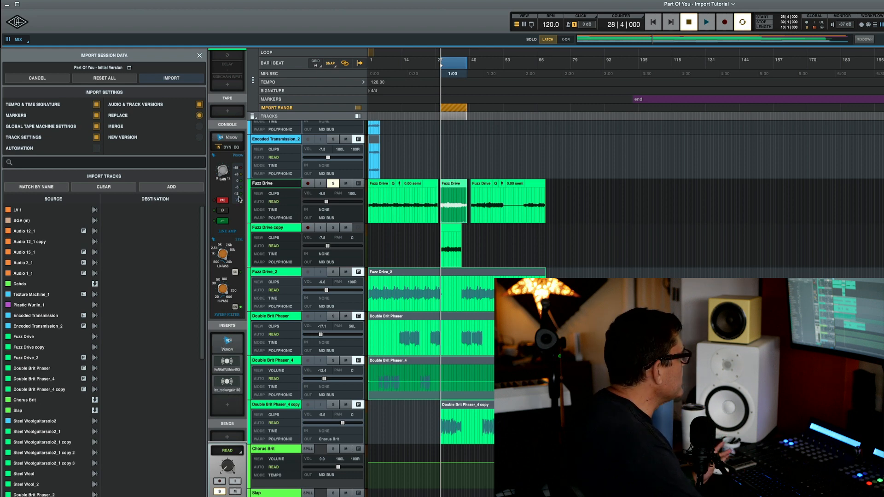
pyautogui.press('space')
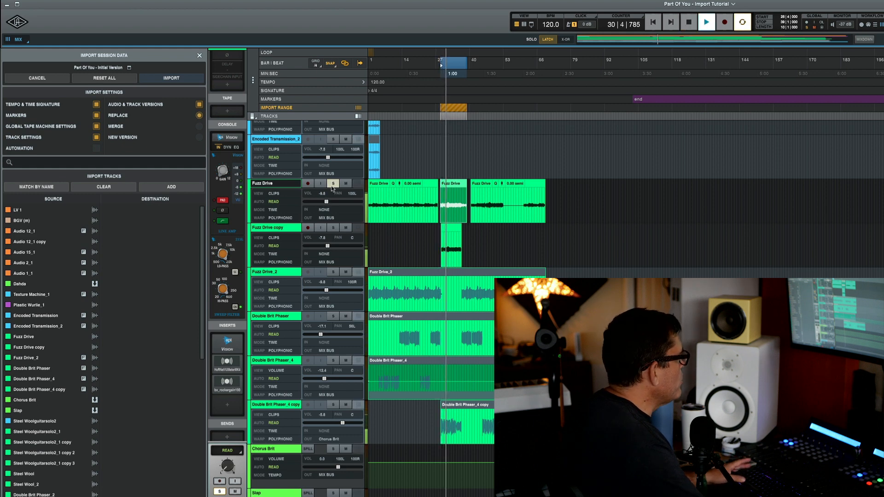
pyautogui.press('space')
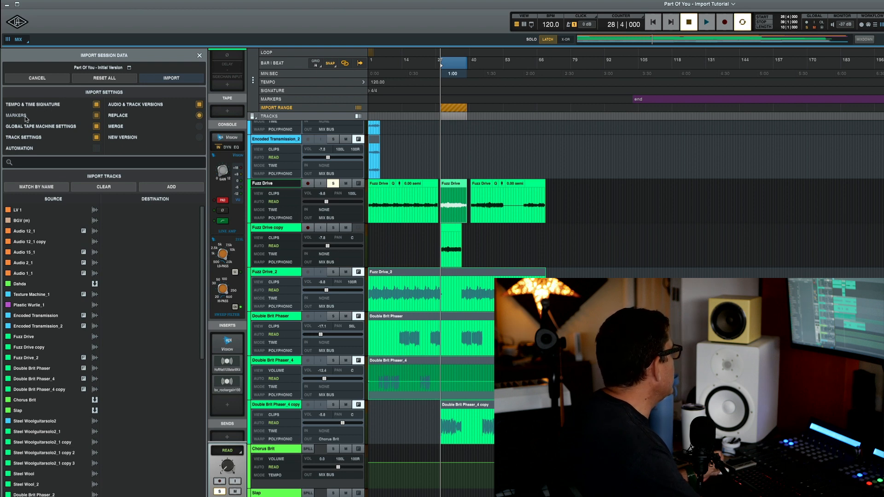
# Step: Import Initial Version's Fuzz Drive as a new version matched to Fuzz Drive, excluding automation
pyautogui.click(96, 148)
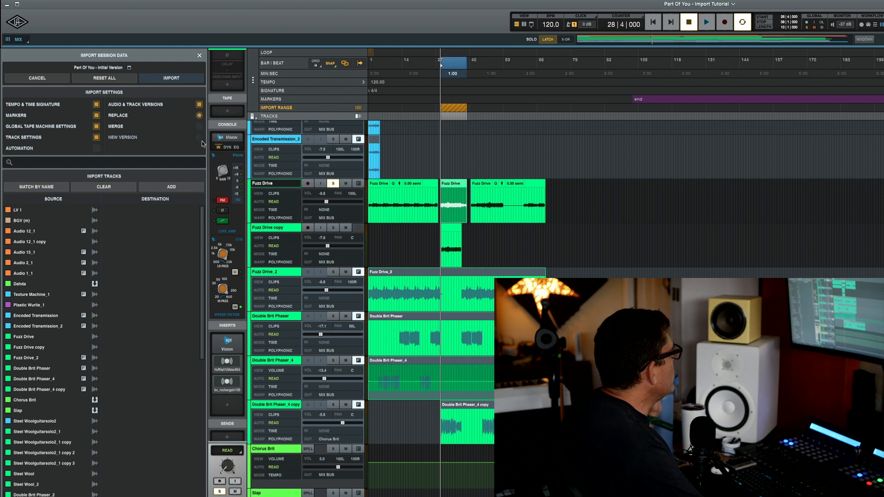
pyautogui.click(359, 117)
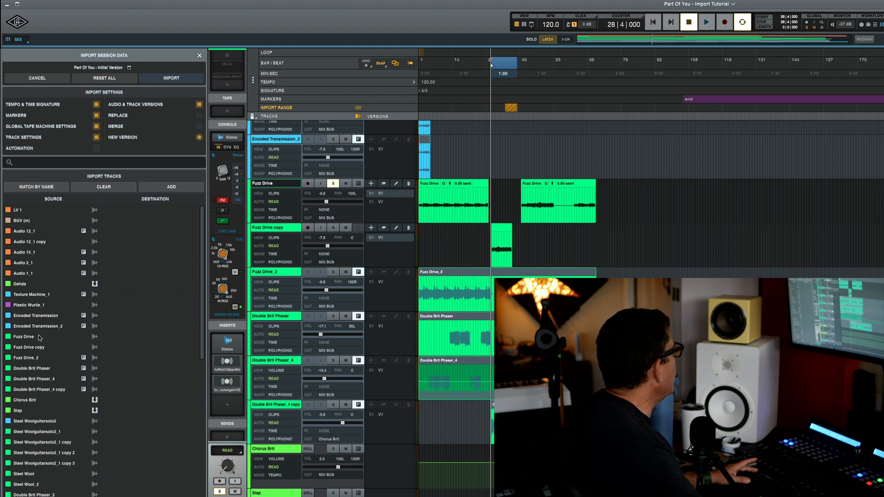
pyautogui.moveTo(40, 337)
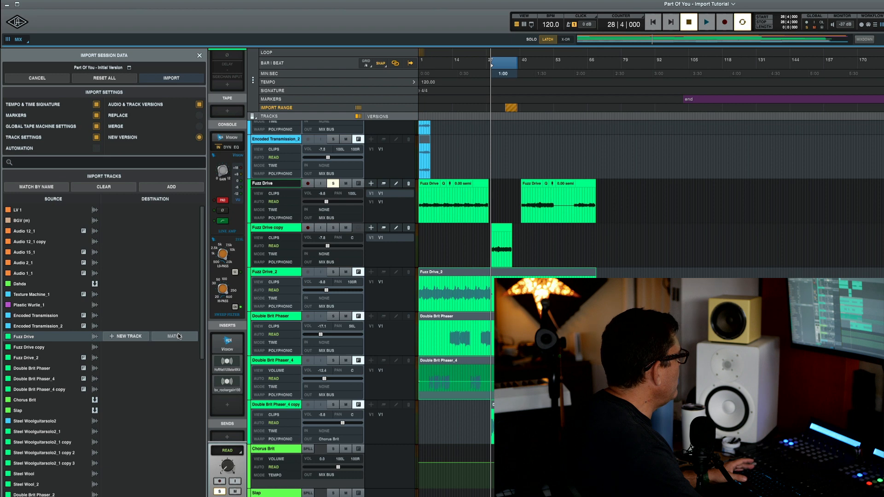
pyautogui.click(178, 336)
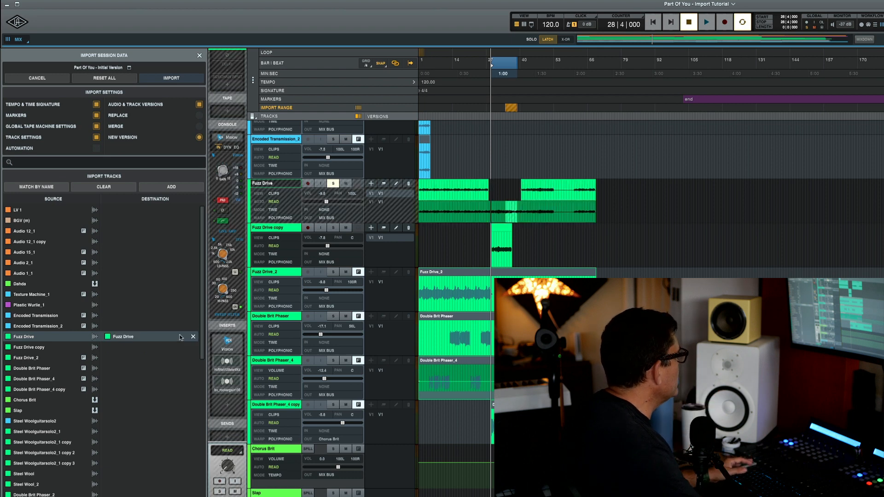
pyautogui.click(358, 108)
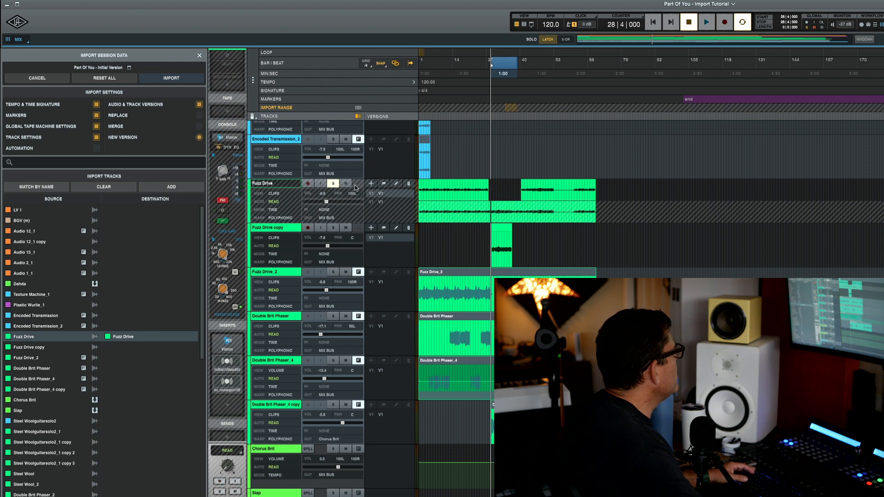
pyautogui.click(182, 81)
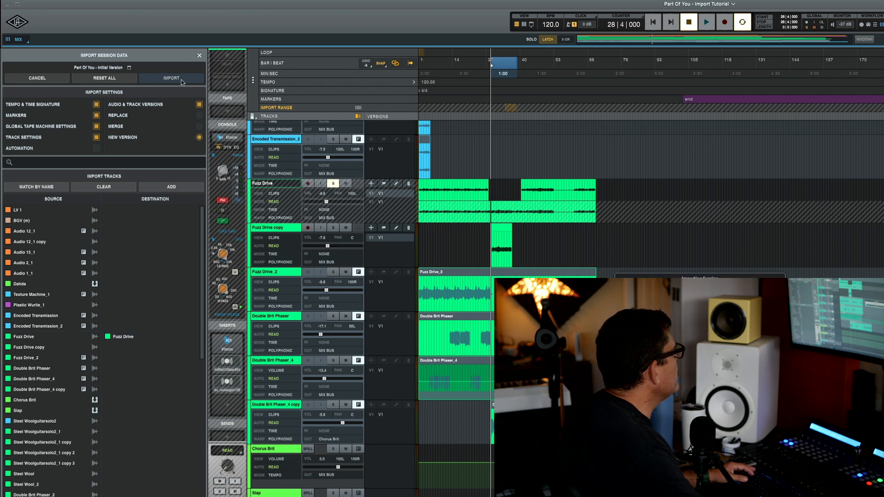
# Step: Put Fuzz Drive back on its original V1 version, re-enable Import Range, and close the Import Session Data panel
pyautogui.click(399, 201)
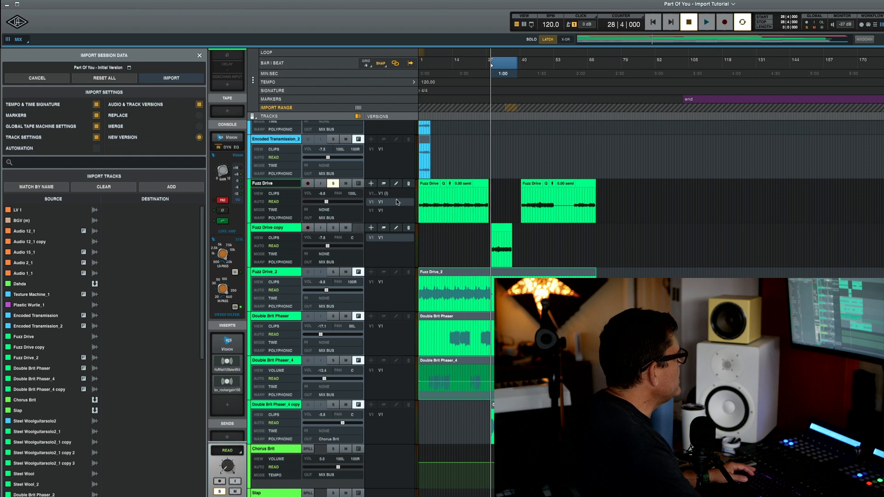
pyautogui.click(358, 108)
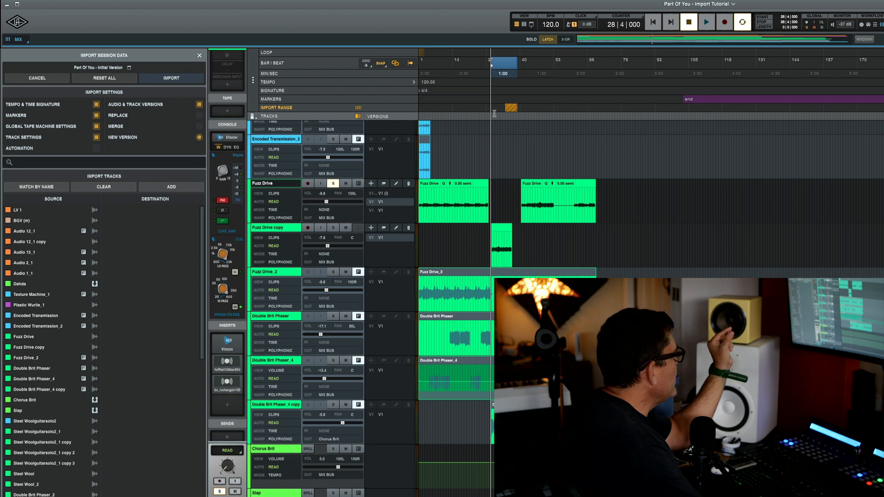
pyautogui.click(199, 56)
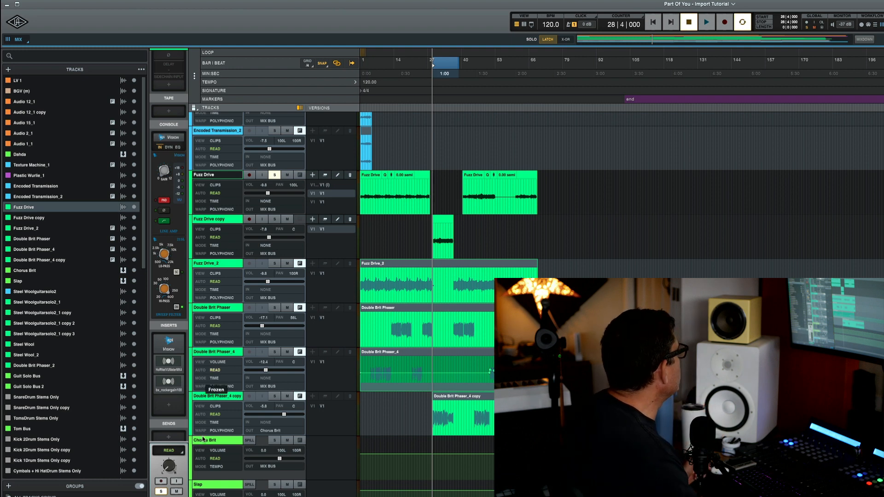
# Step: Load Galaxy Tape Echo onto Fuzz Drive's fourth insert slot
pyautogui.click(169, 406)
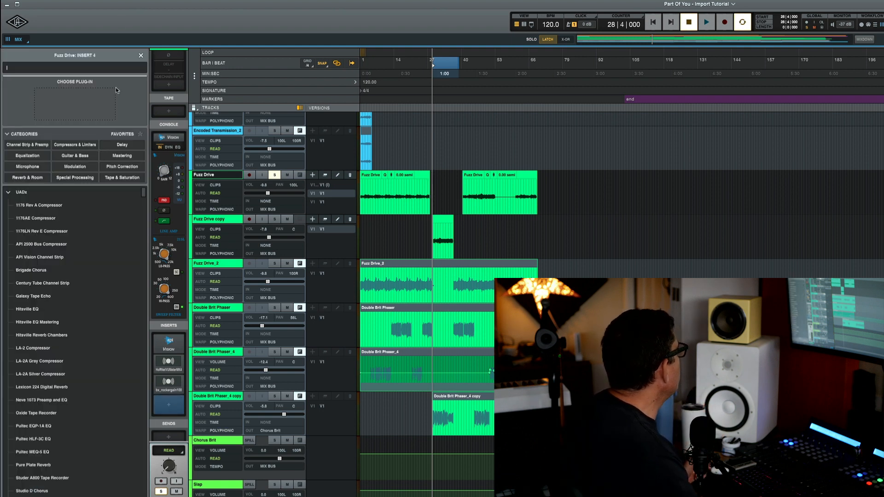
pyautogui.doubleClick(60, 297)
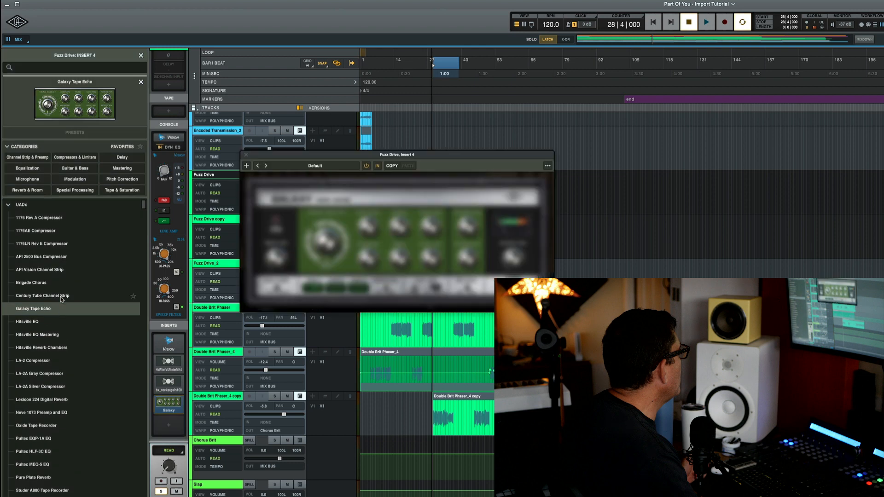
pyautogui.moveTo(452, 157); pyautogui.dragTo(739, 190)
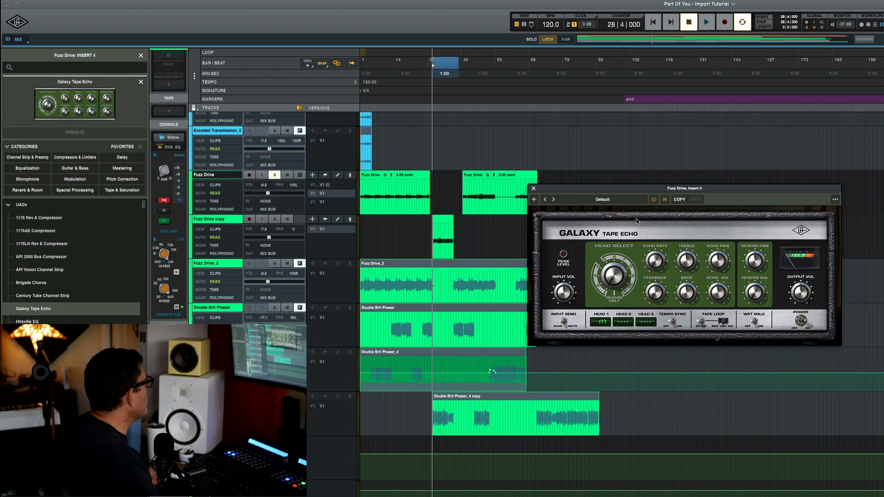
# Step: Switch Galaxy Tape Echo to a different processing engine and record-arm Fuzz Drive on input A LINE 4
pyautogui.click(534, 199)
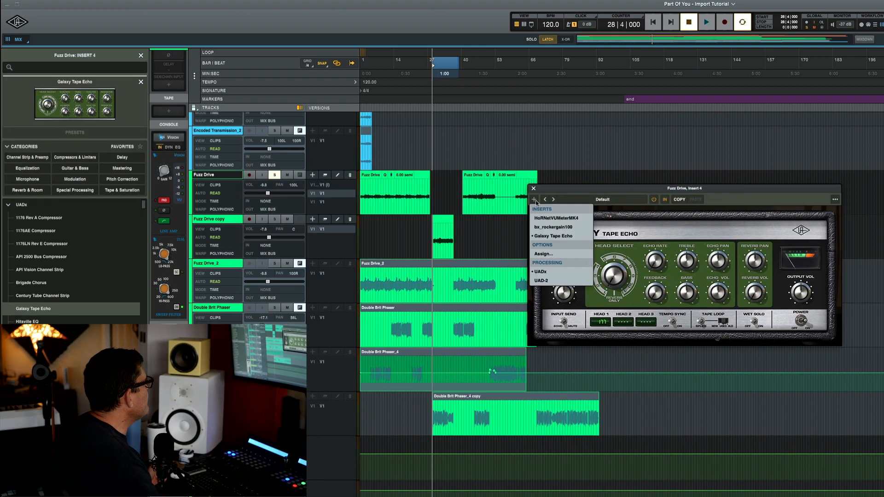
pyautogui.click(560, 281)
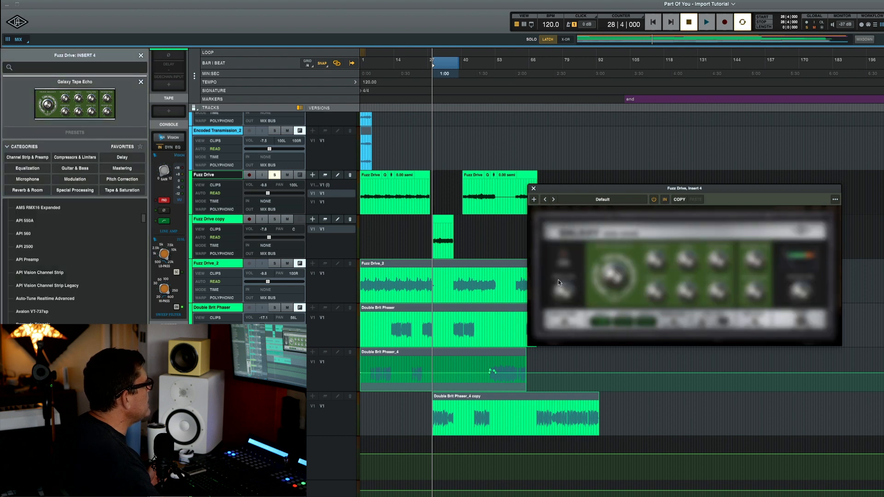
pyautogui.click(536, 200)
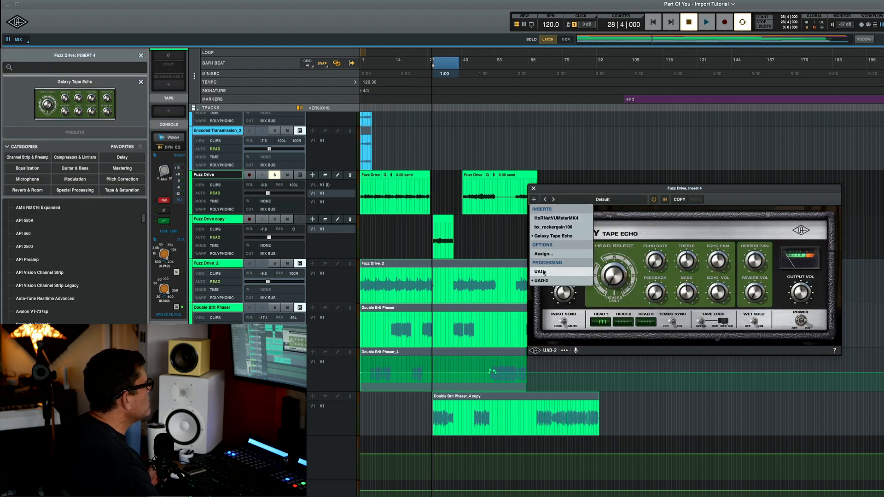
pyautogui.click(540, 271)
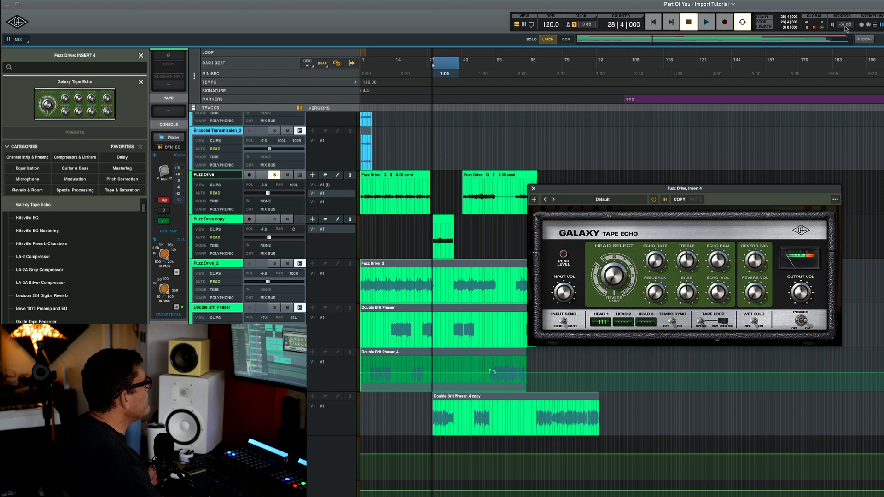
pyautogui.click(535, 200)
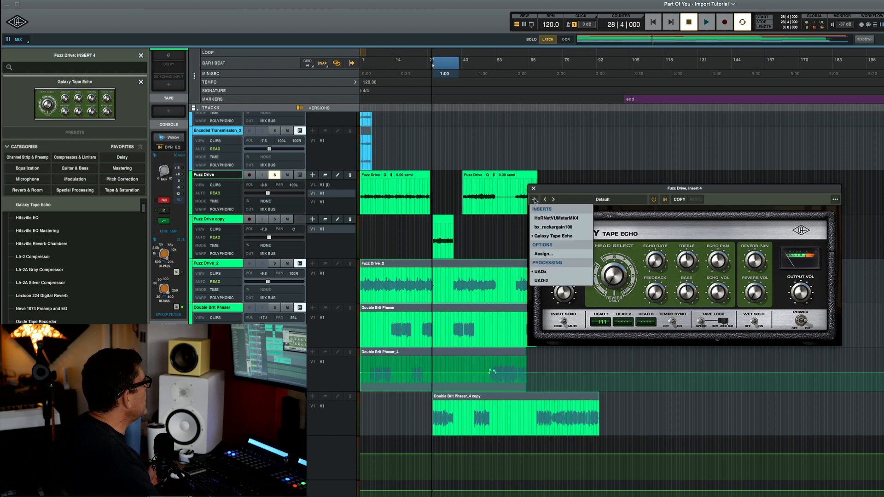
pyautogui.click(570, 191)
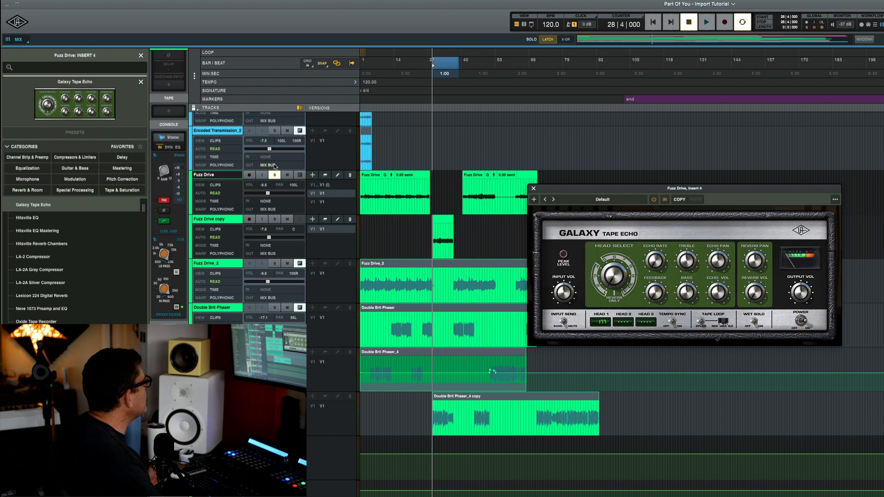
pyautogui.click(249, 174)
pyautogui.click(534, 200)
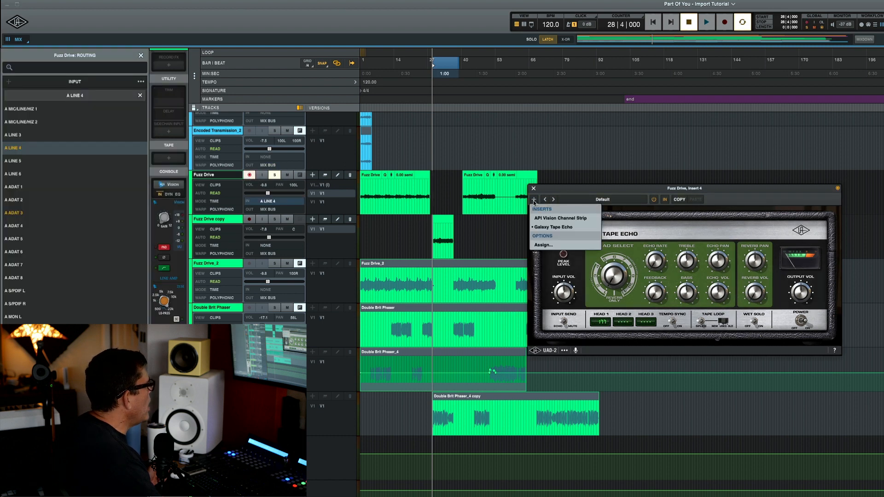
pyautogui.click(585, 189)
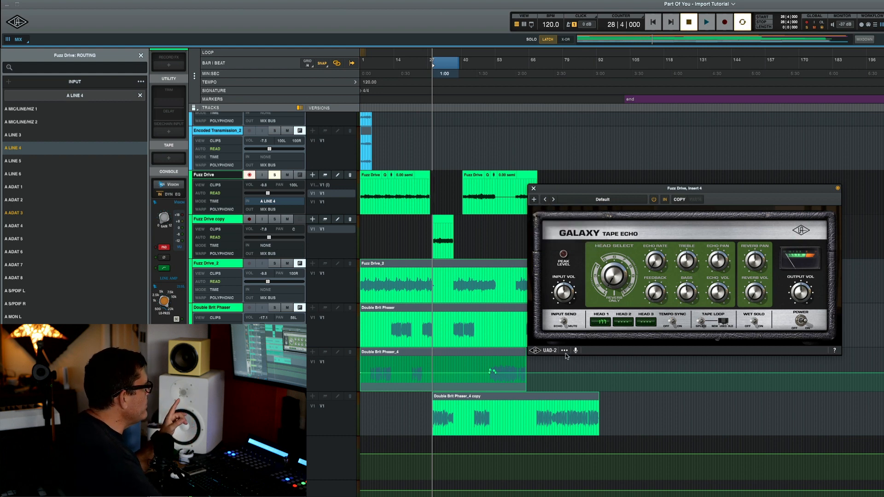
pyautogui.click(249, 175)
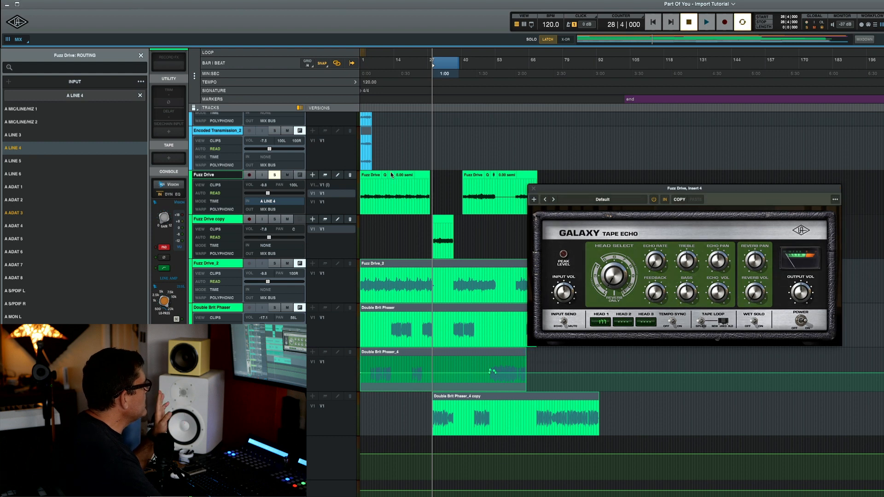
pyautogui.click(534, 200)
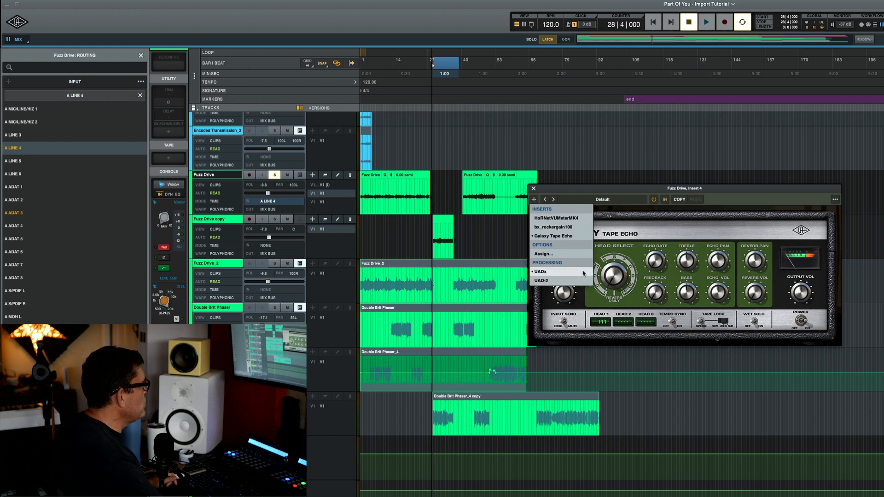
pyautogui.click(697, 191)
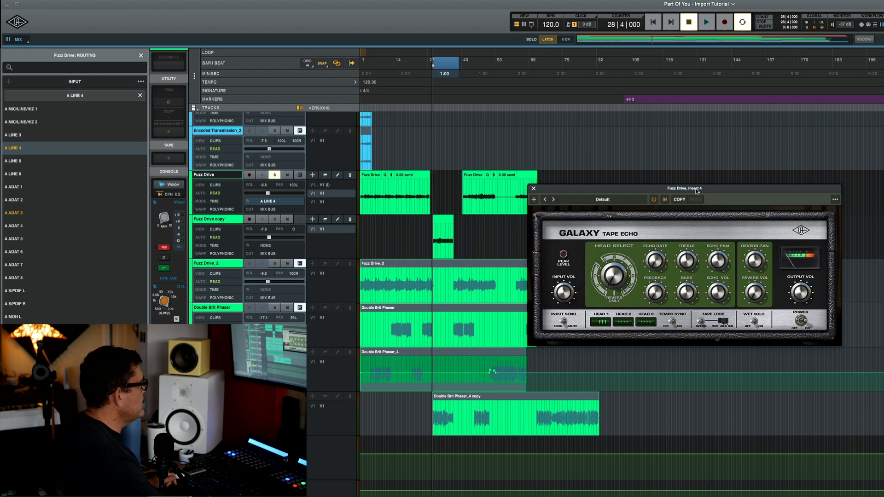
pyautogui.click(251, 176)
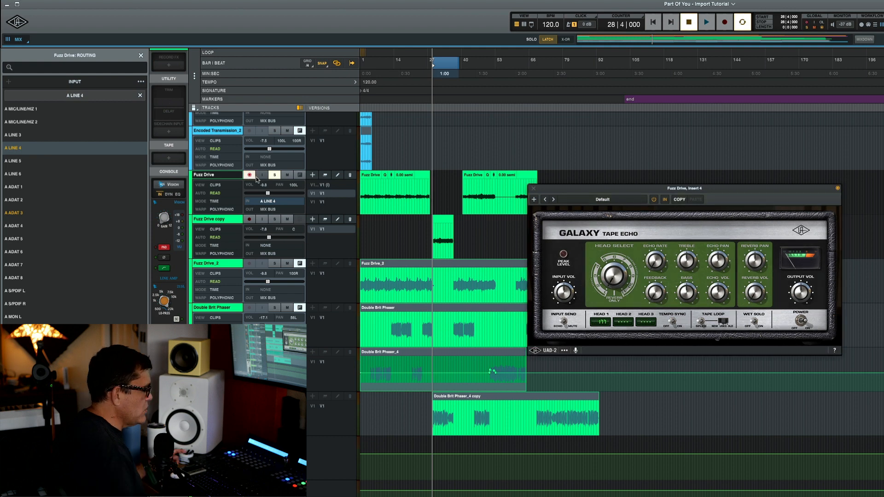